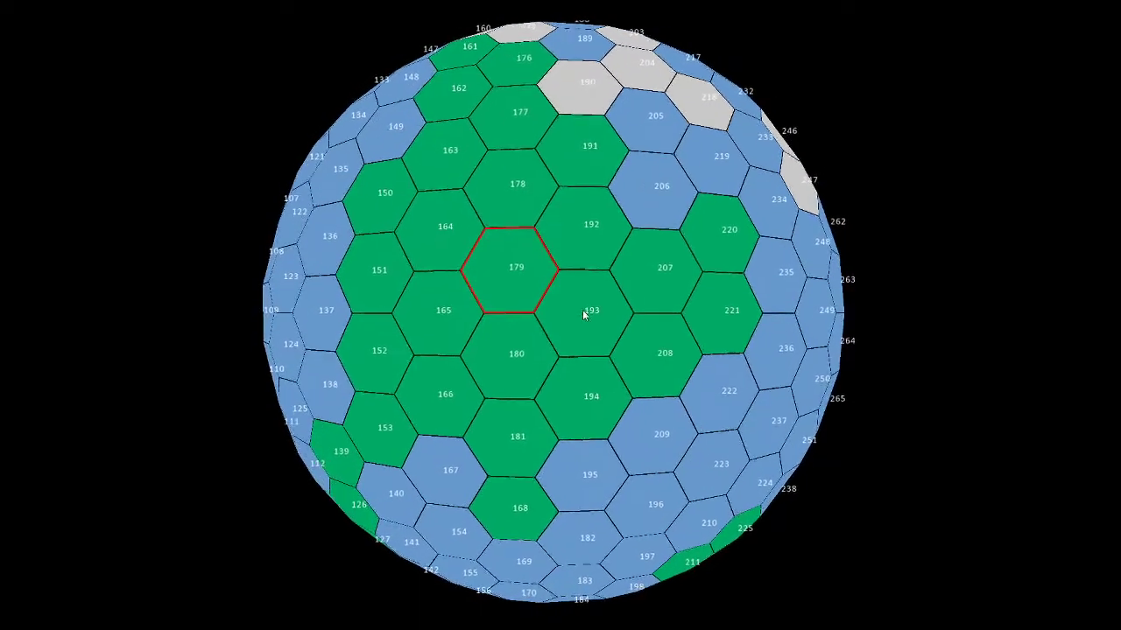
Step: Tilt the hex sphere up, down and back to show its tiling wraps seamlessly
drag(606, 340, 590, 366)
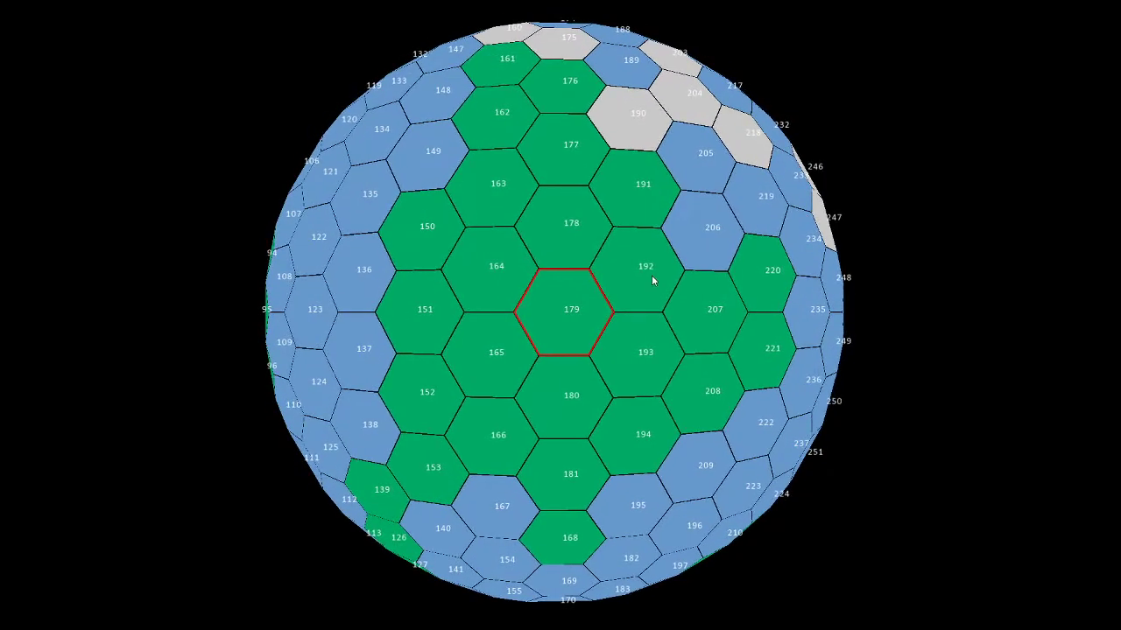
drag(652, 281, 657, 198)
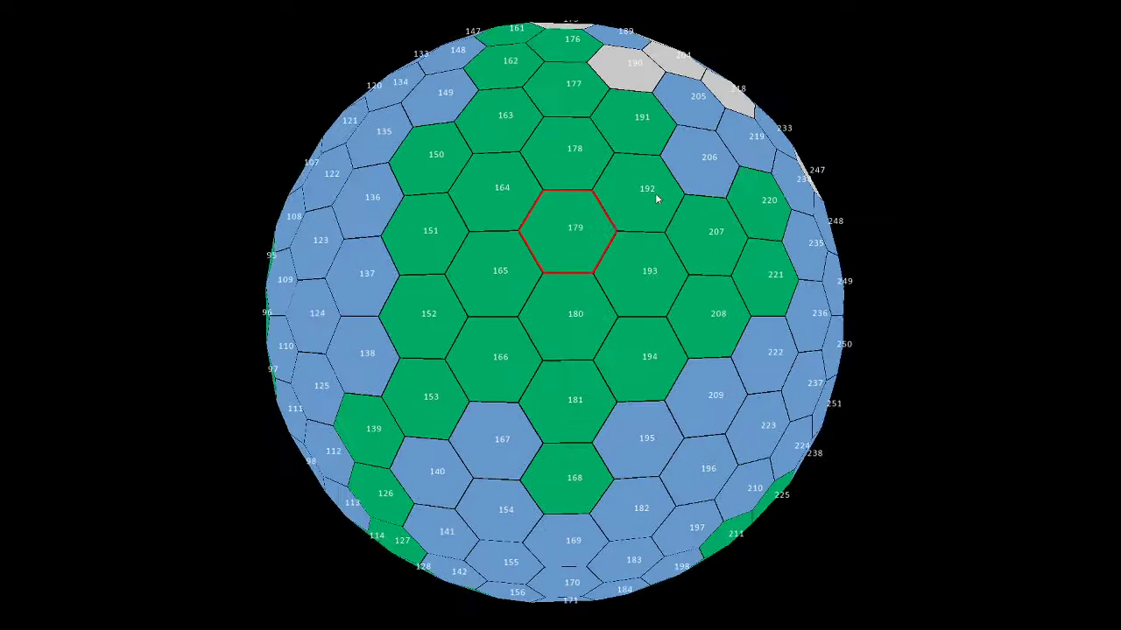
mouse_move(528, 429)
mouse_down()
mouse_move(581, 288)
mouse_move(513, 444)
mouse_up()
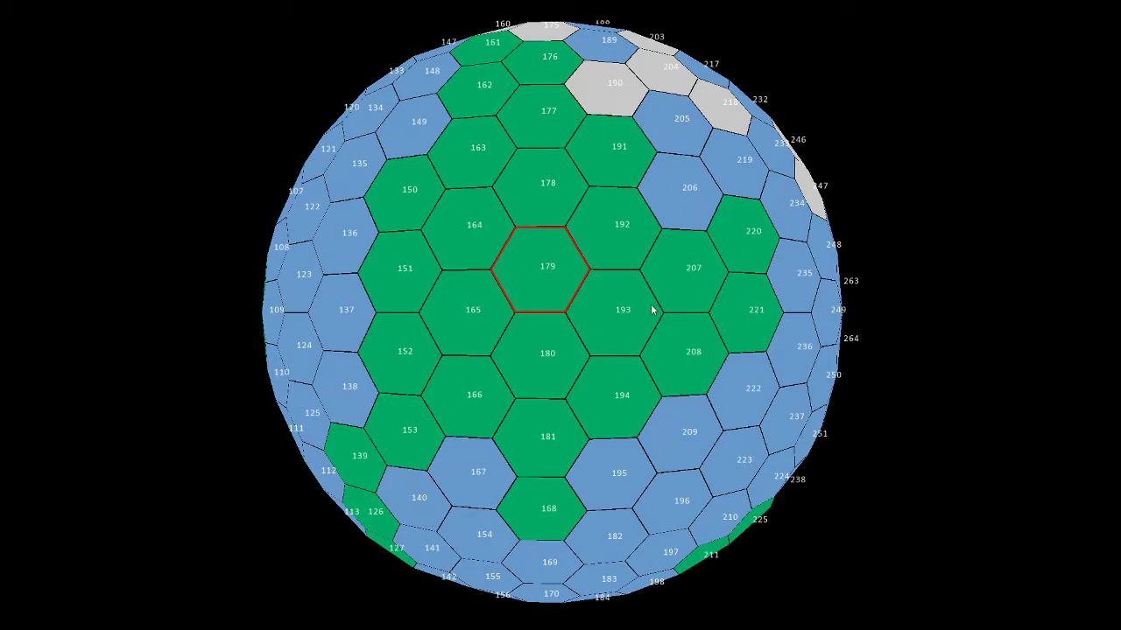
mouse_move(652, 294)
mouse_down()
mouse_move(565, 400)
mouse_move(608, 308)
mouse_up()
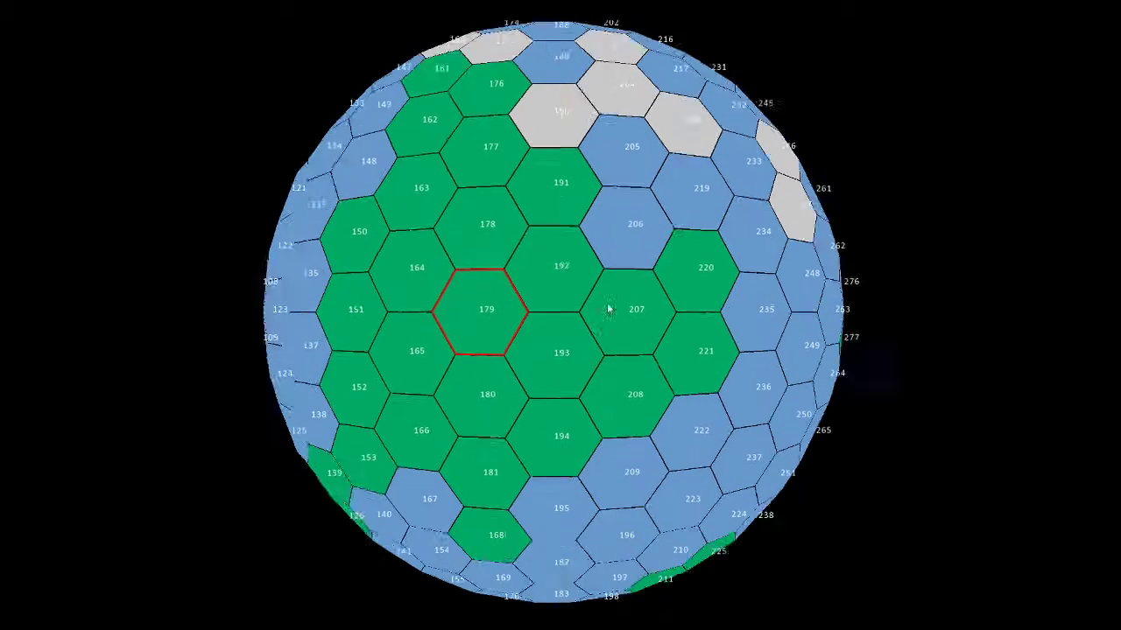
Step: Roll tile 179 to the top edge, bring it back to centre, then nudge the sphere left
drag(526, 342, 585, 235)
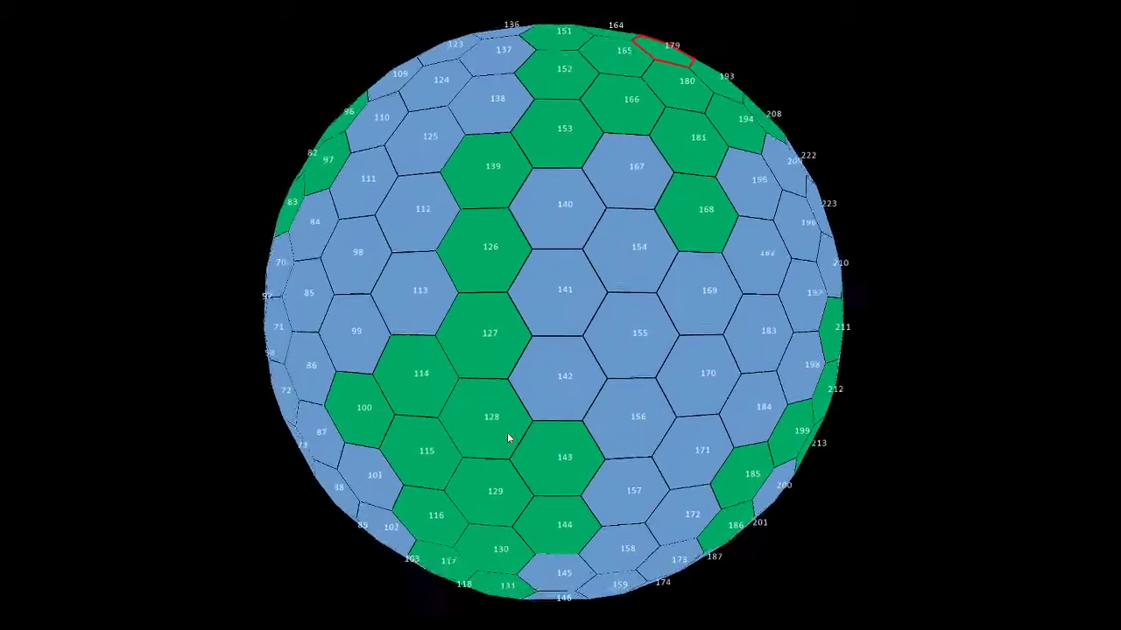
drag(560, 363, 525, 462)
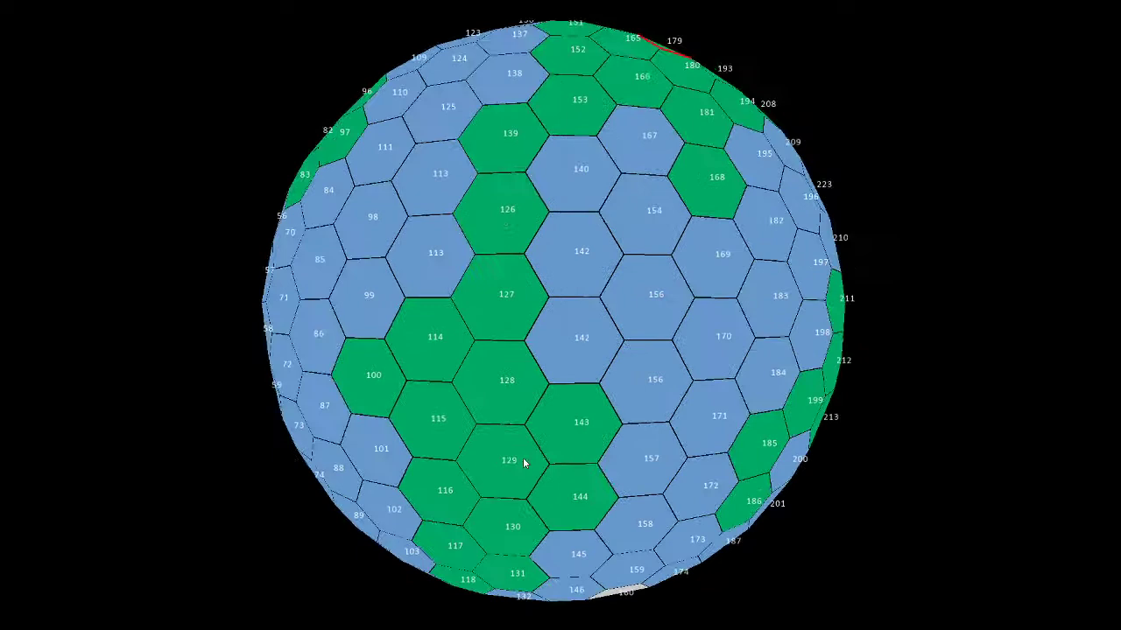
mouse_move(657, 200)
mouse_down()
mouse_move(563, 301)
mouse_move(495, 401)
mouse_up()
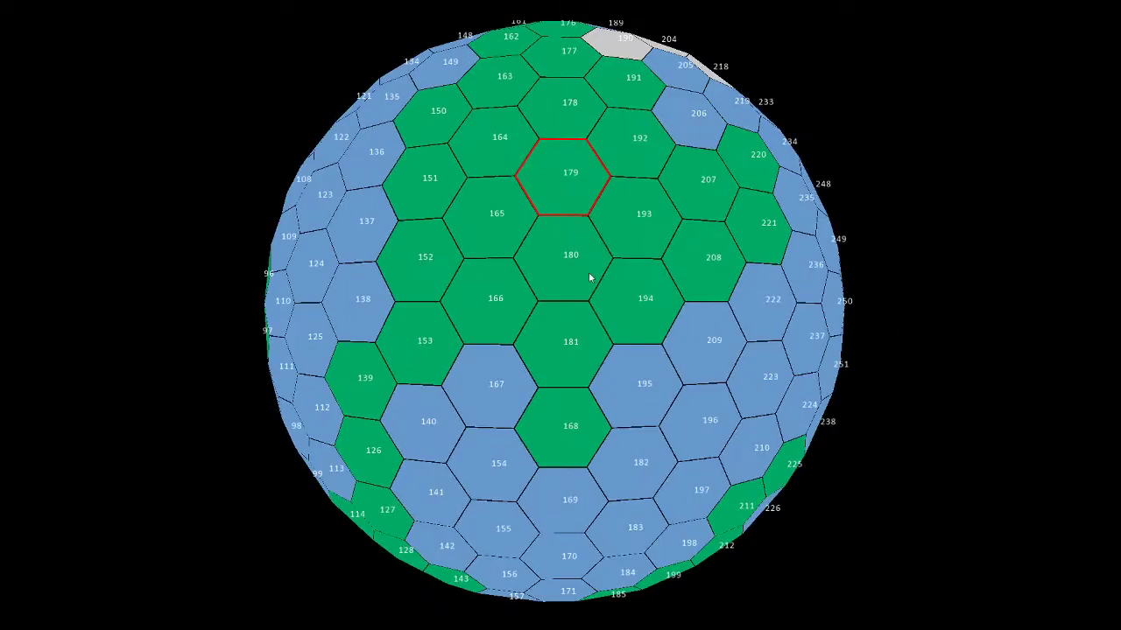
drag(634, 227, 619, 340)
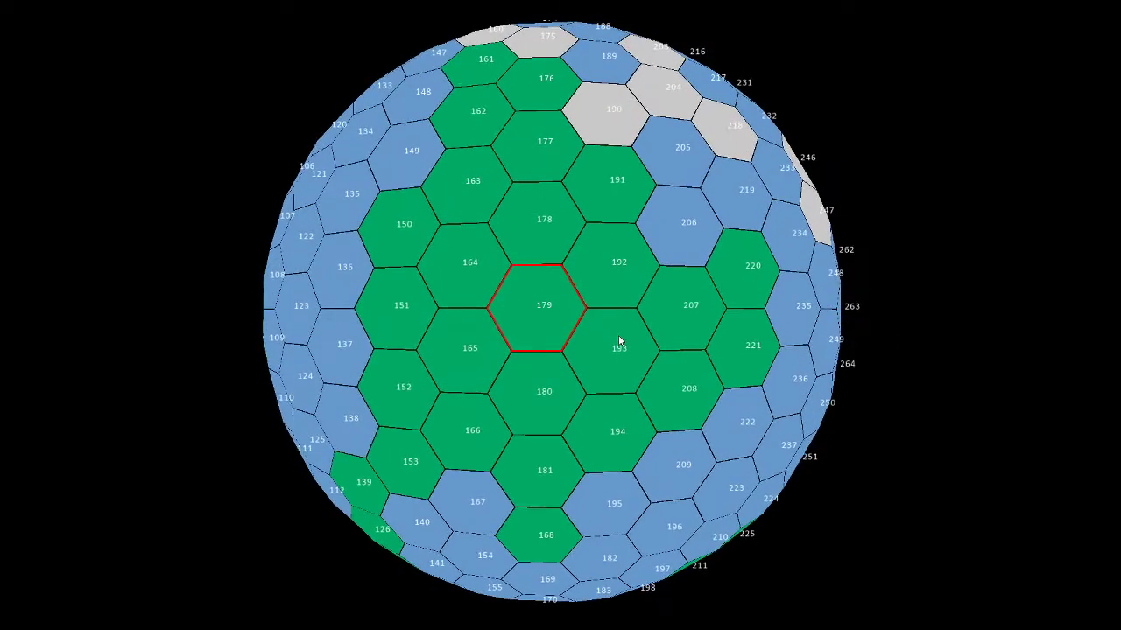
drag(671, 304, 613, 268)
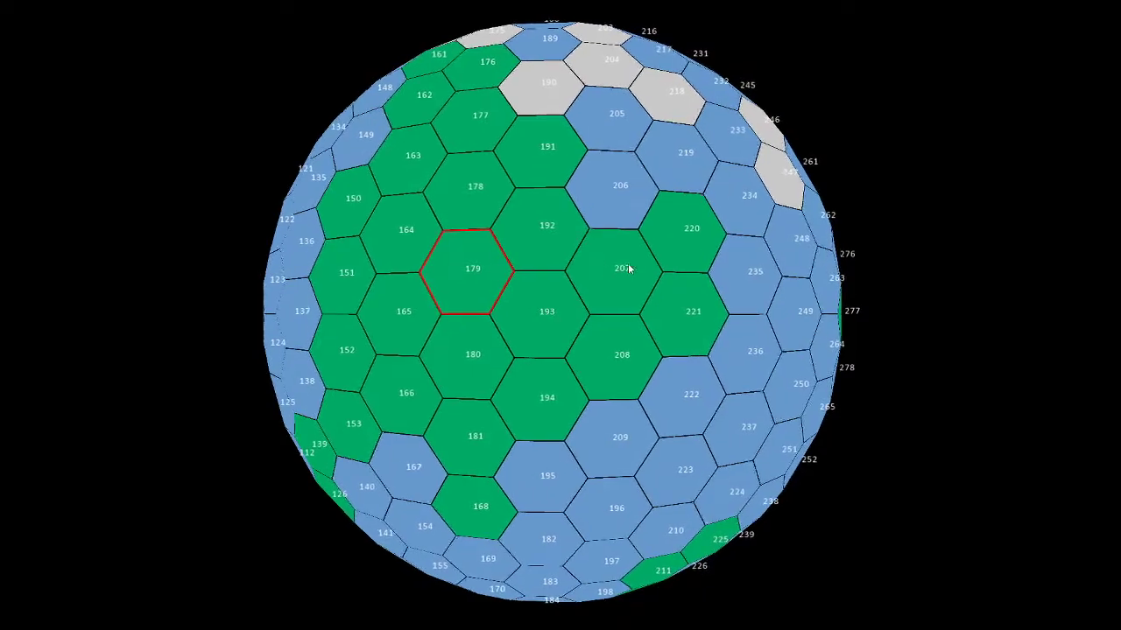
mouse_move(540, 248)
mouse_down()
mouse_move(615, 288)
mouse_move(463, 255)
mouse_up()
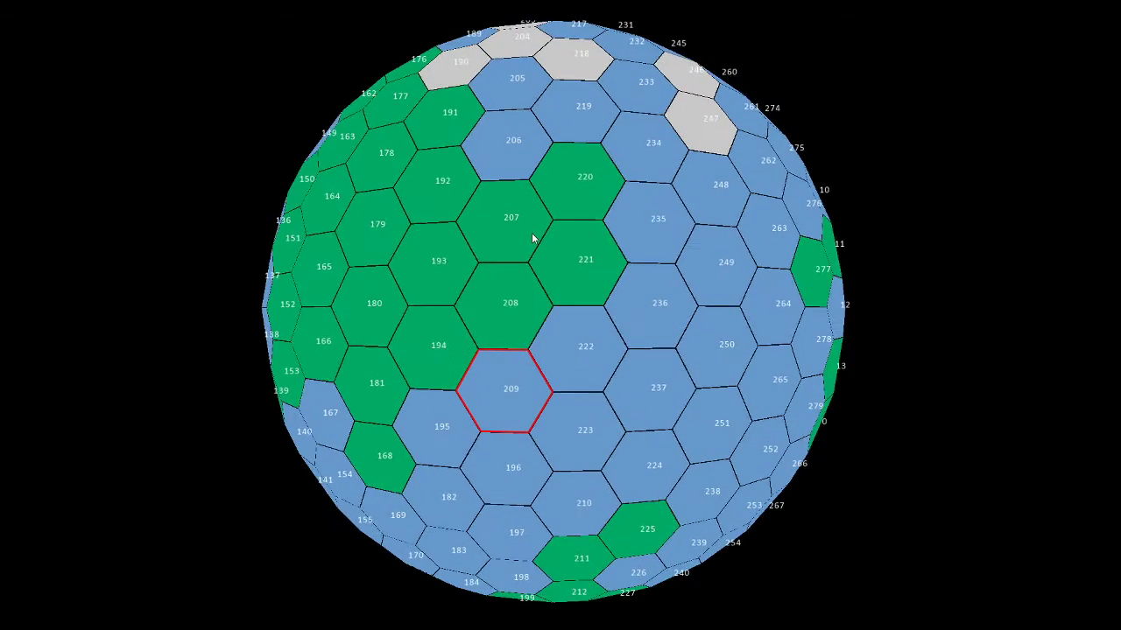
Step: Select tile 222, then rotate the globe to expose grey cells 17–19 and raise tile 15
click(579, 337)
drag(579, 340, 531, 103)
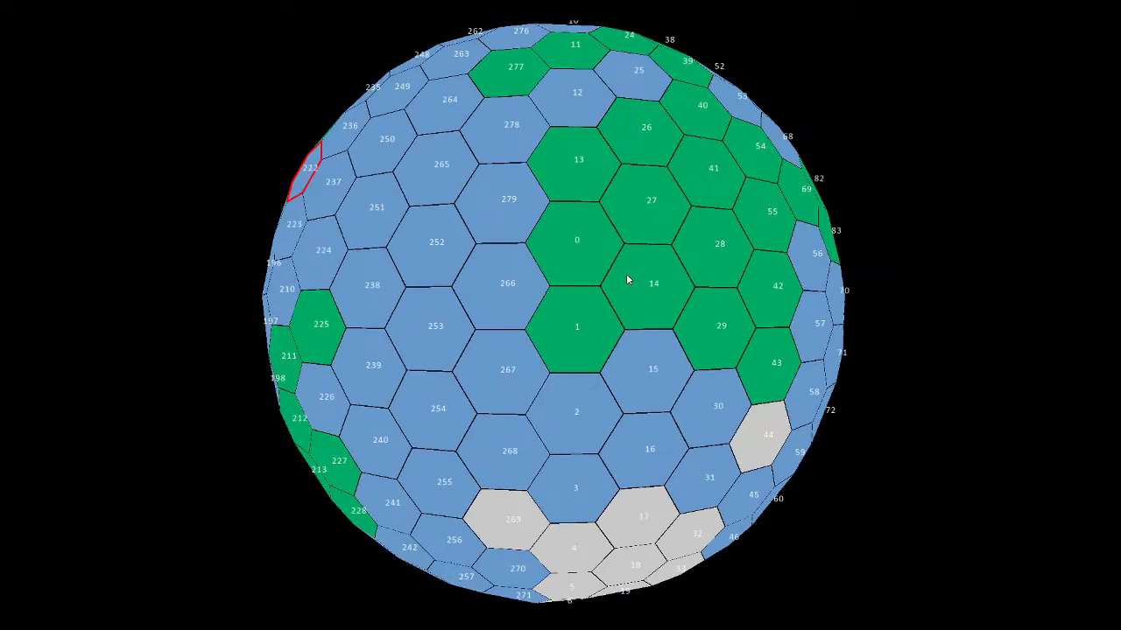
mouse_move(615, 175)
mouse_down()
mouse_move(605, 219)
mouse_move(564, 242)
mouse_up()
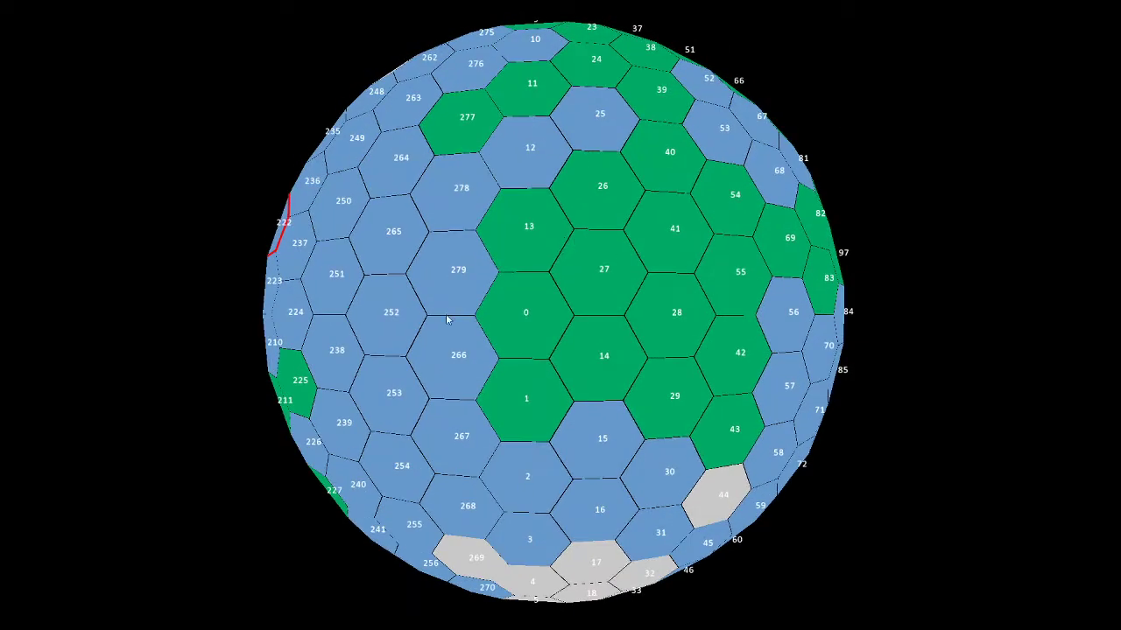
mouse_move(586, 447)
mouse_down()
mouse_move(578, 214)
mouse_move(619, 45)
mouse_move(610, 175)
mouse_move(593, 113)
mouse_move(508, 262)
mouse_move(543, 356)
mouse_move(597, 388)
mouse_move(689, 271)
mouse_move(606, 286)
mouse_move(675, 295)
mouse_move(758, 280)
mouse_move(718, 355)
mouse_move(657, 240)
mouse_up()
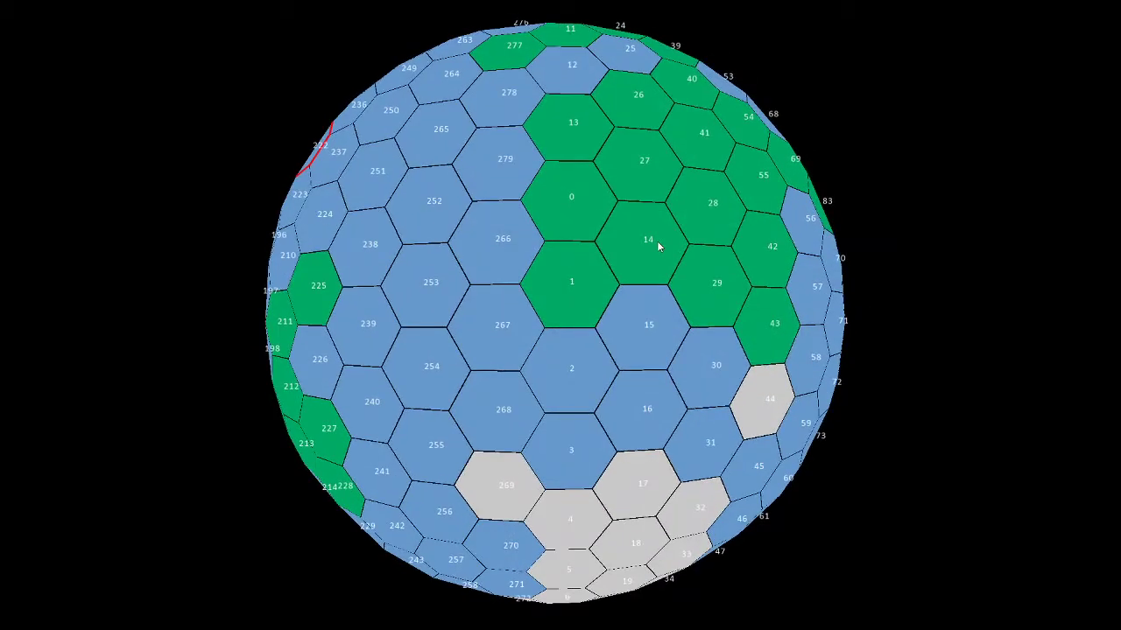
Step: Swing the globe from cells 211–228 to green block 0–43, then left around tile 14
mouse_move(657, 241)
mouse_down()
mouse_move(669, 283)
mouse_move(636, 254)
mouse_move(654, 202)
mouse_move(708, 187)
mouse_up()
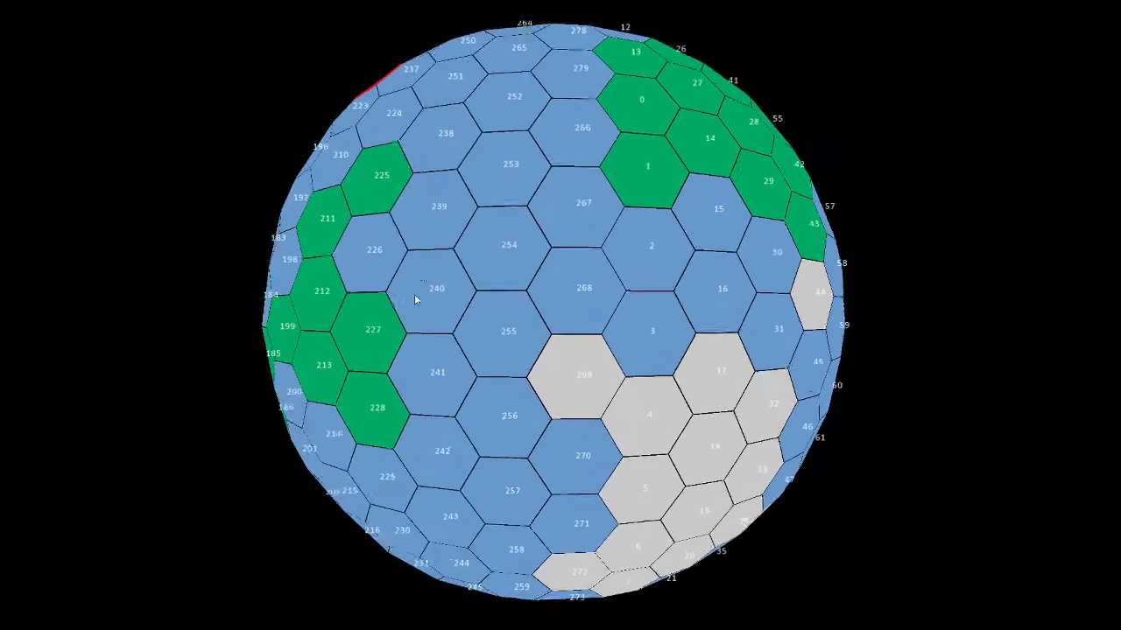
mouse_move(416, 299)
mouse_down()
mouse_move(453, 268)
mouse_move(527, 296)
mouse_move(572, 265)
mouse_move(607, 320)
mouse_move(555, 303)
mouse_move(448, 309)
mouse_up()
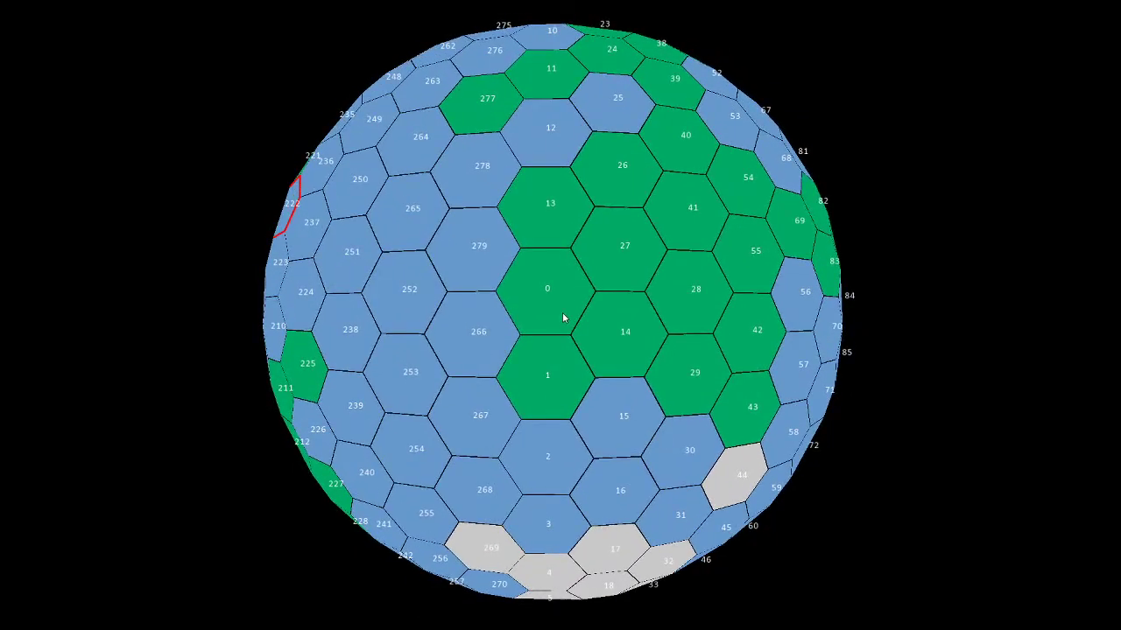
mouse_move(576, 302)
mouse_down()
mouse_move(468, 311)
mouse_move(525, 295)
mouse_move(578, 313)
mouse_move(625, 288)
mouse_move(674, 217)
mouse_up()
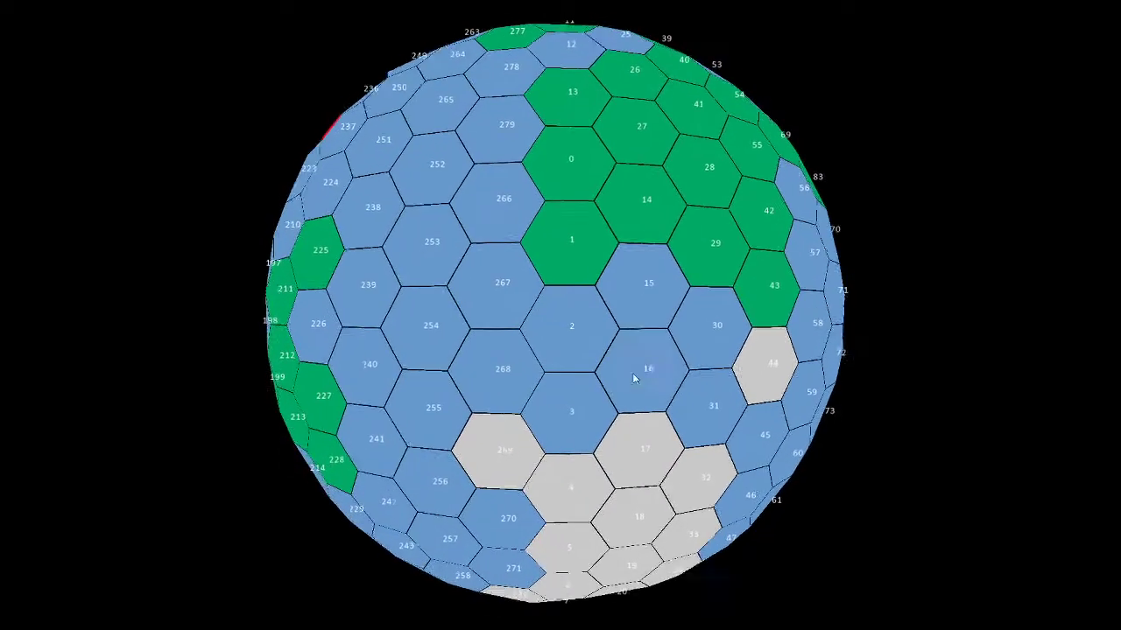